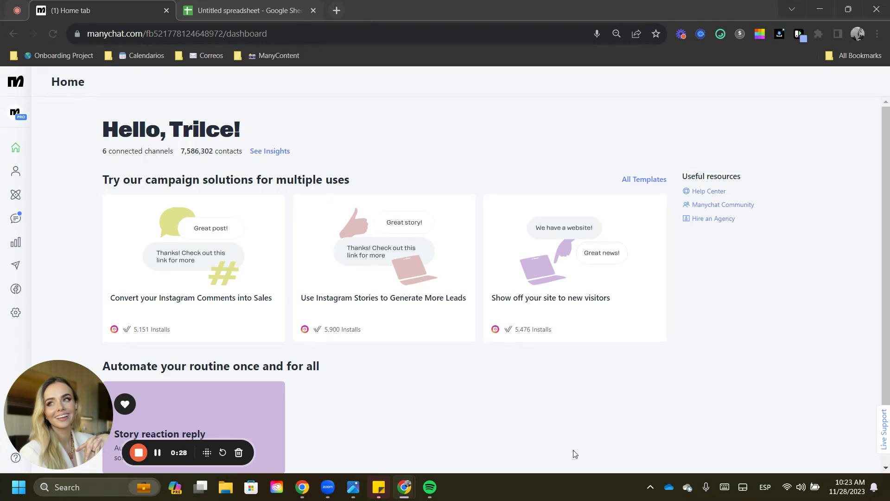
- Go to Settings > Extensions > Integrations and scroll to the connected Google Sheets card
left_click(17, 320)
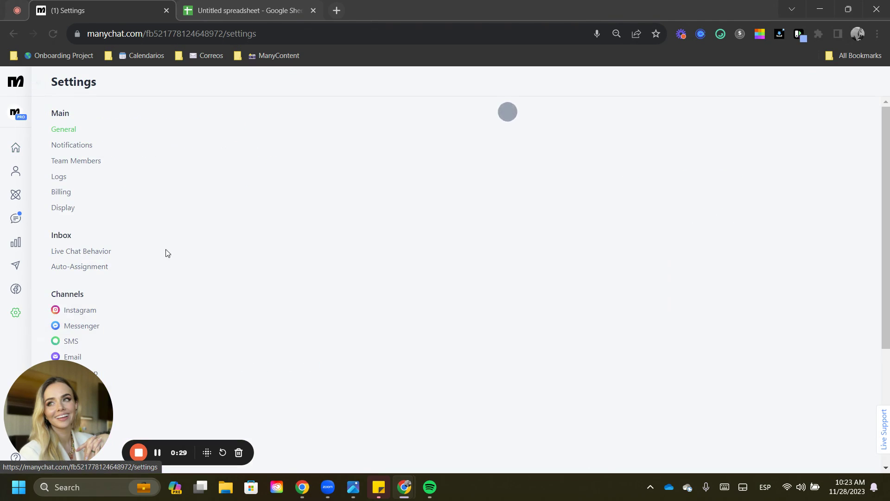
left_click_drag(55, 420, 185, 396)
scroll(118, 385, "down", 3)
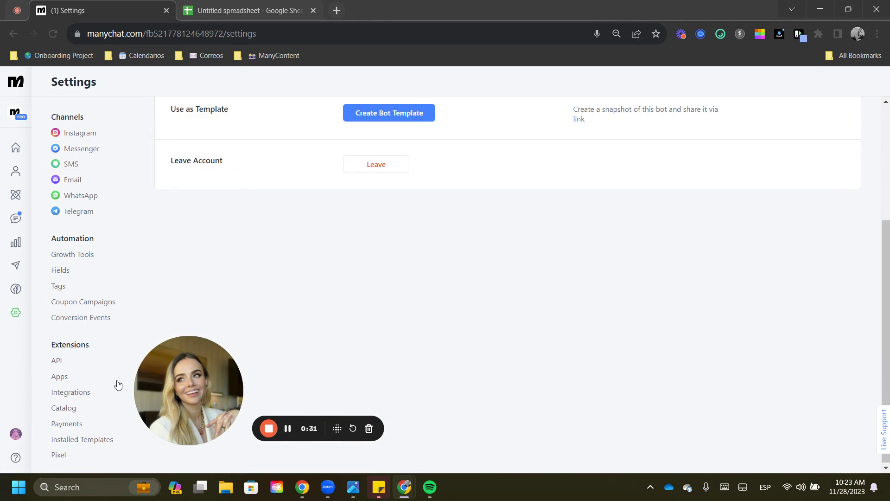
left_click(65, 393)
scroll(262, 273, "up", 4)
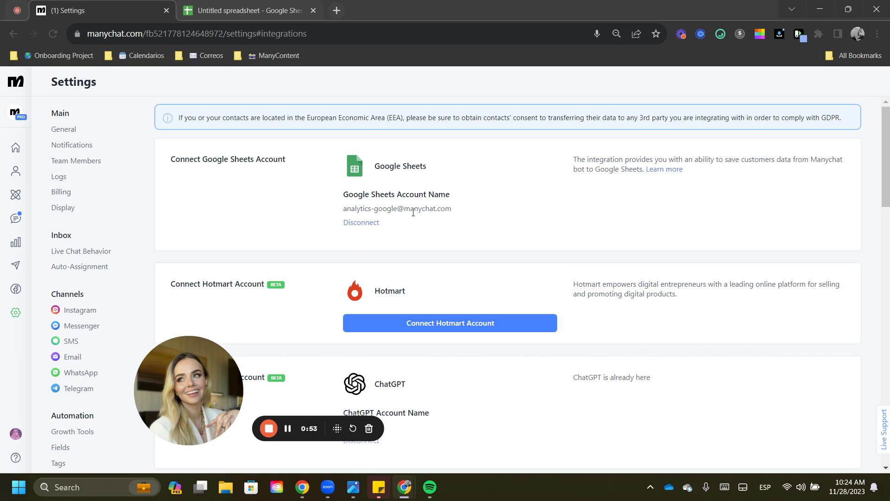
- Rename the untitled spreadsheet to 'Demo for Loom'
key("ctrl+Tab")
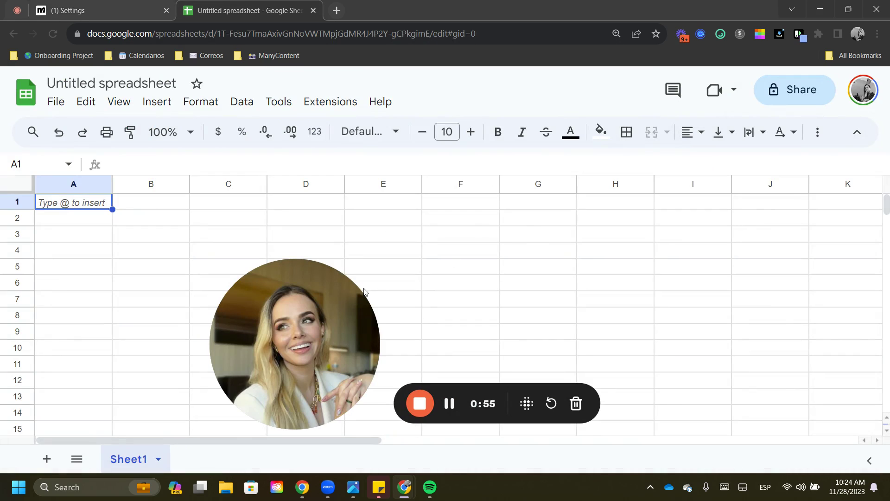
left_click_drag(364, 291, 653, 280)
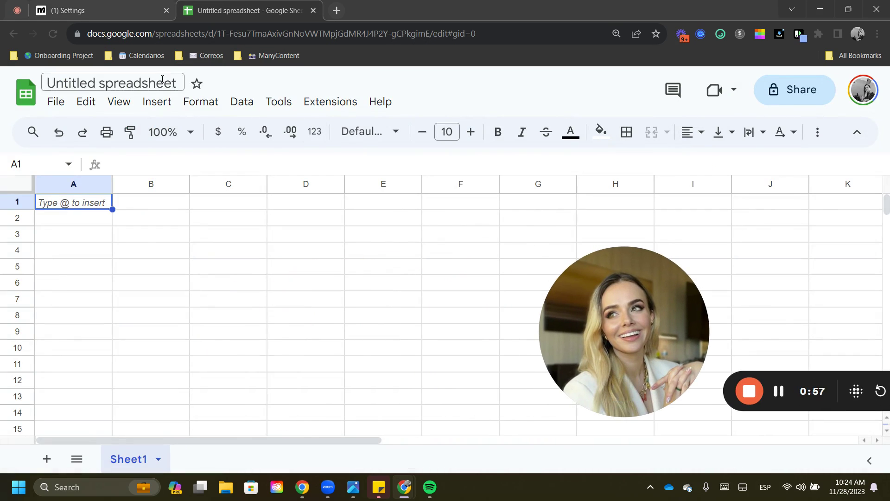
left_click(163, 79)
type("Demo for")
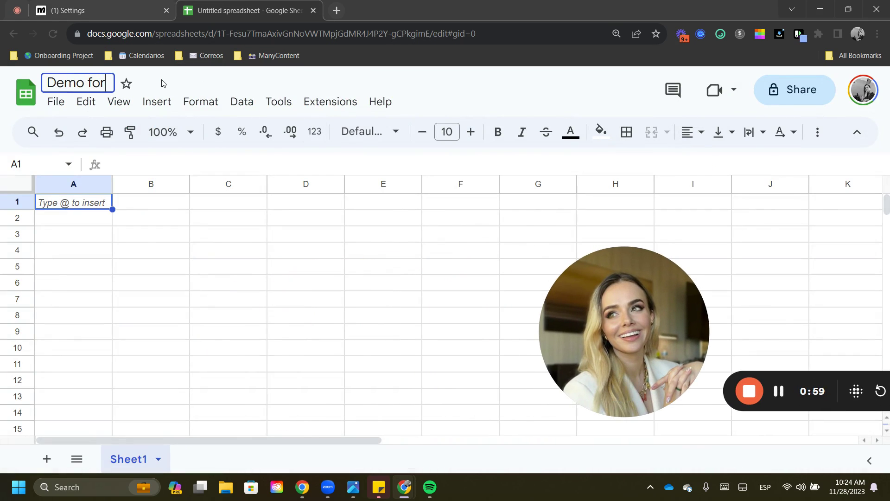
type(" Loom")
key("Return")
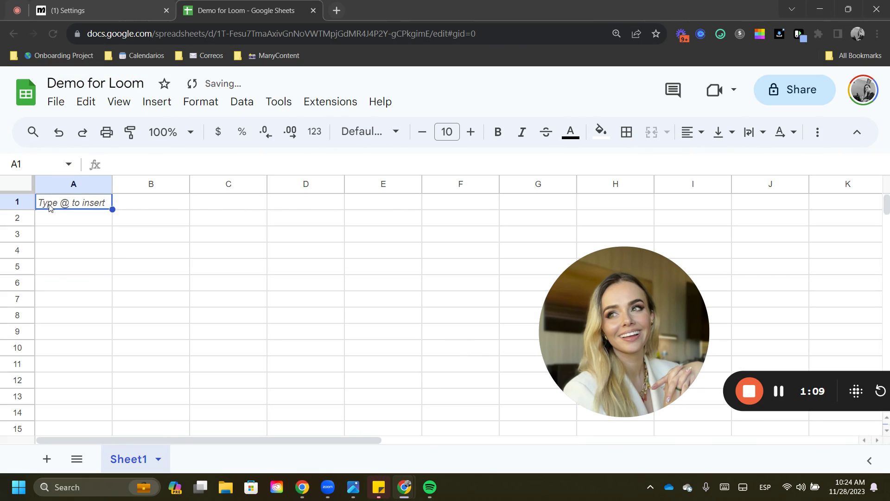
- Enter headers Full Name, Email and Time in cells A1, B1 and C1
type("Full Name")
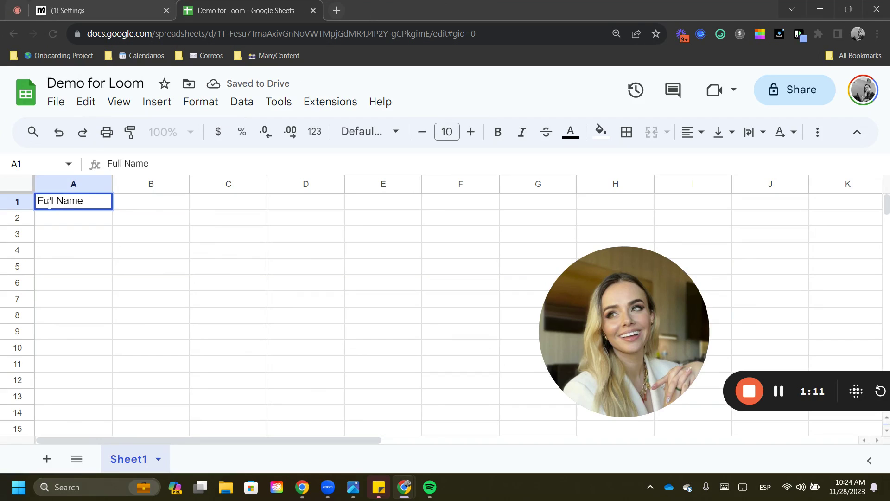
key("Tab")
type("Email")
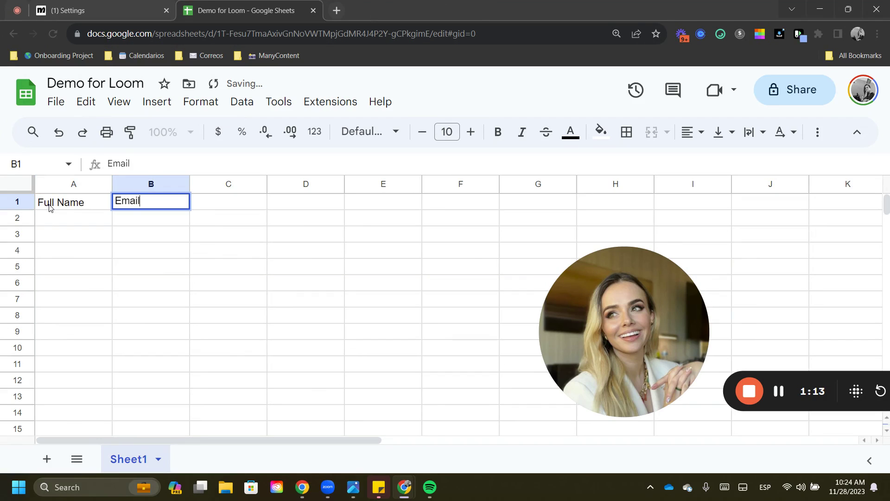
key("Tab")
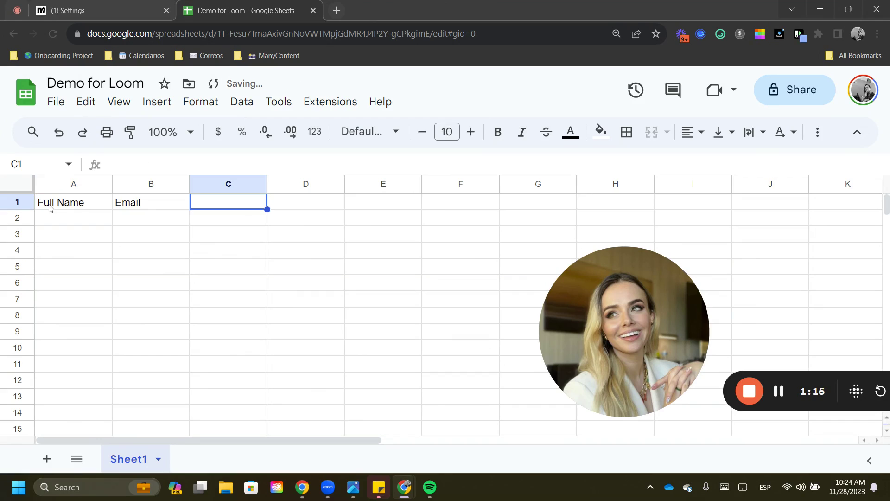
type("Time")
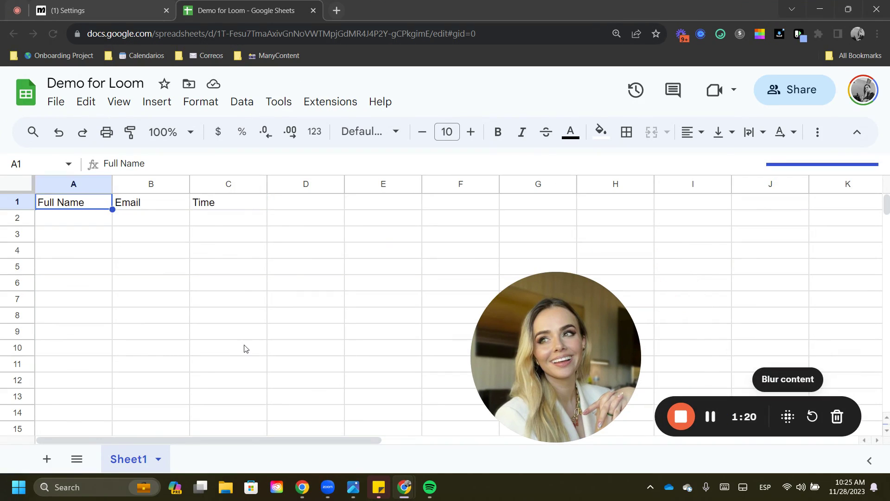
- Create a new blank automation from ManyChat's Automation list
left_click(105, 5)
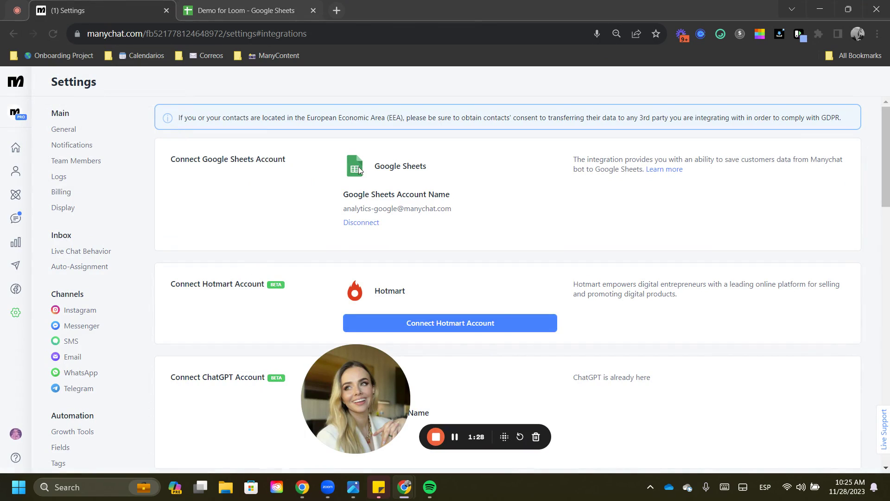
left_click(16, 196)
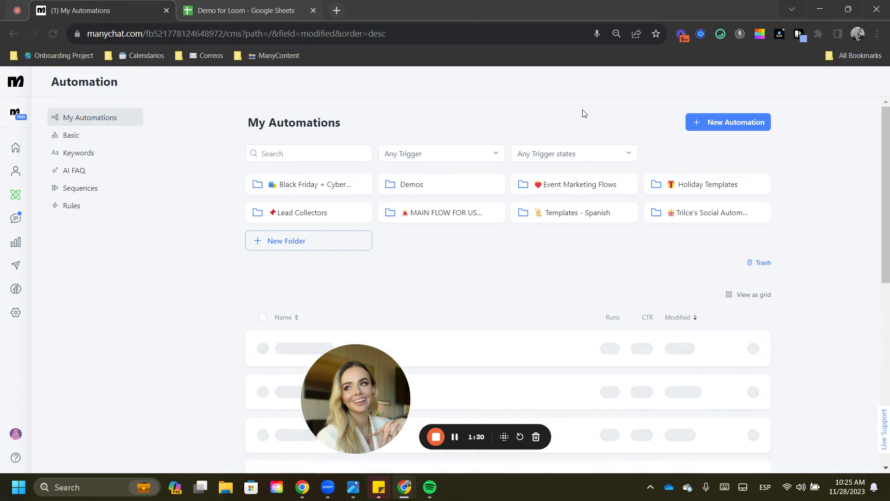
left_click(728, 122)
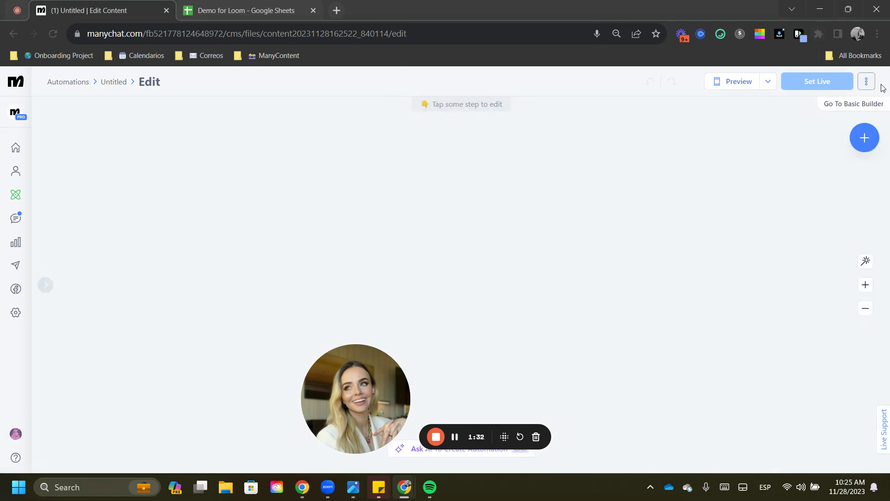
- Rename the automation to 'GS Demo for Loom'
left_click(866, 82)
left_click(816, 110)
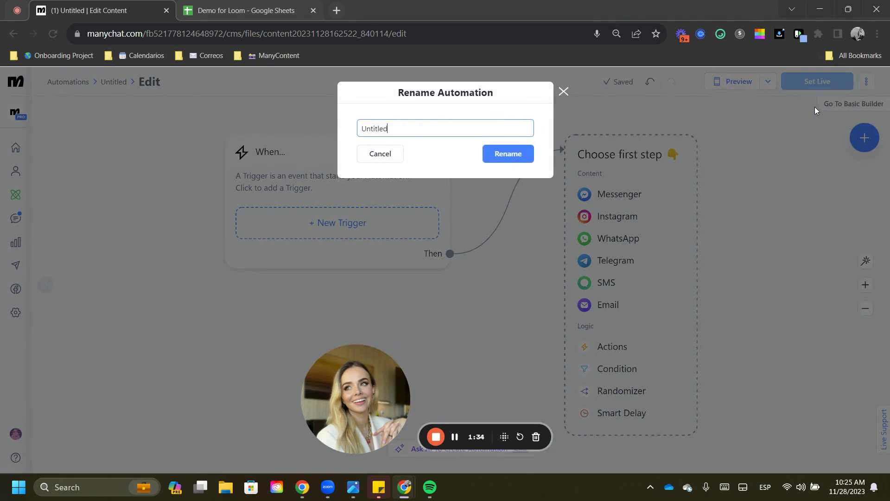
key("ctrl+a")
type("GS ")
type("Demo for Loom")
left_click(502, 158)
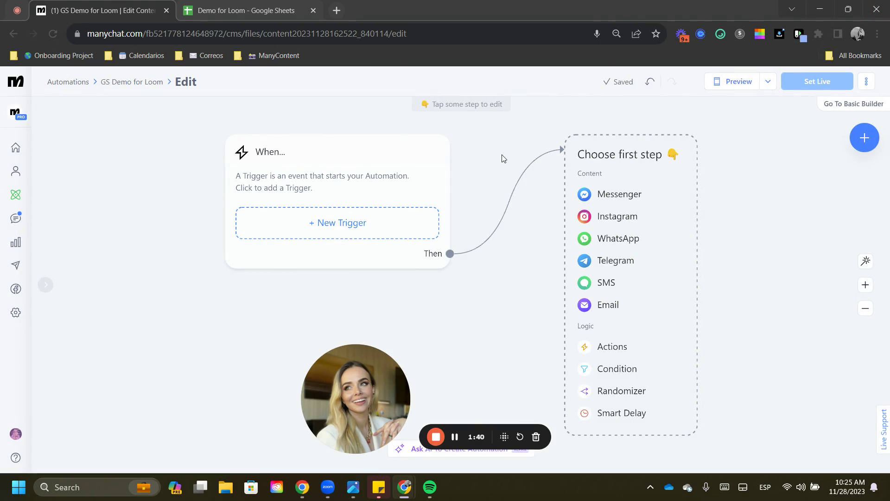
- Make the first step an Instagram User Input asking 'Ask for email!' with Email reply type
left_click(602, 215)
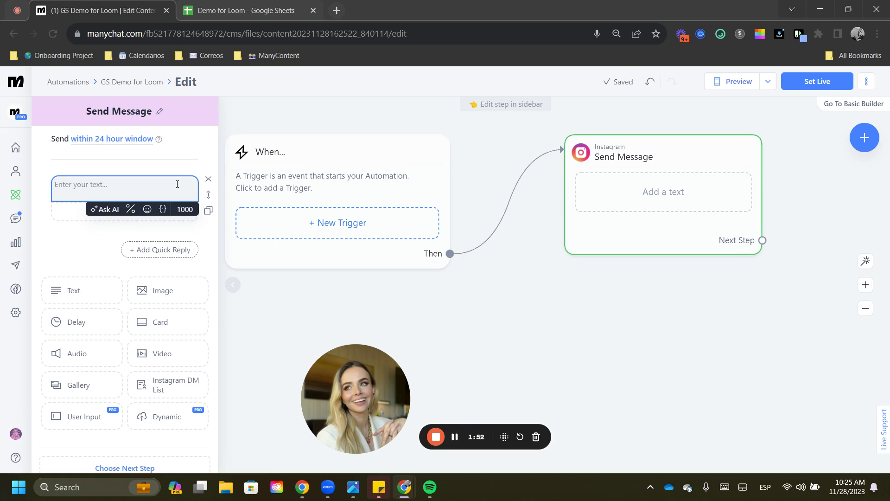
left_click(80, 418)
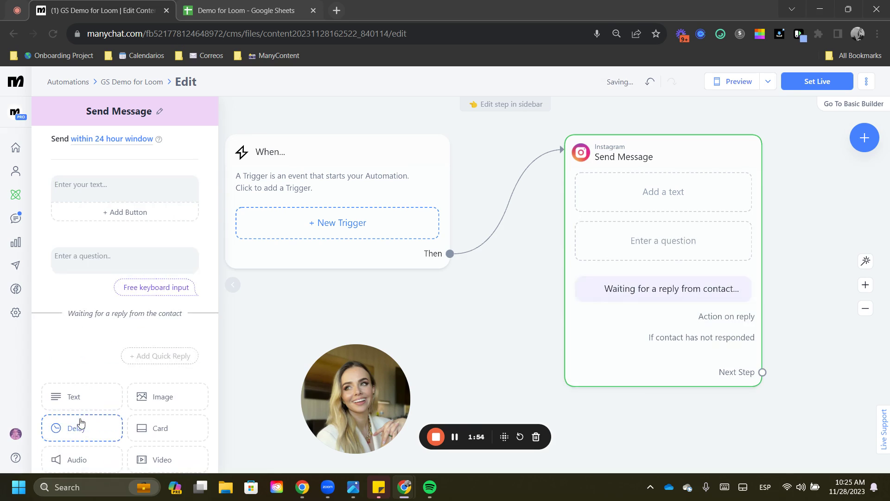
left_click(208, 179)
left_click(148, 201)
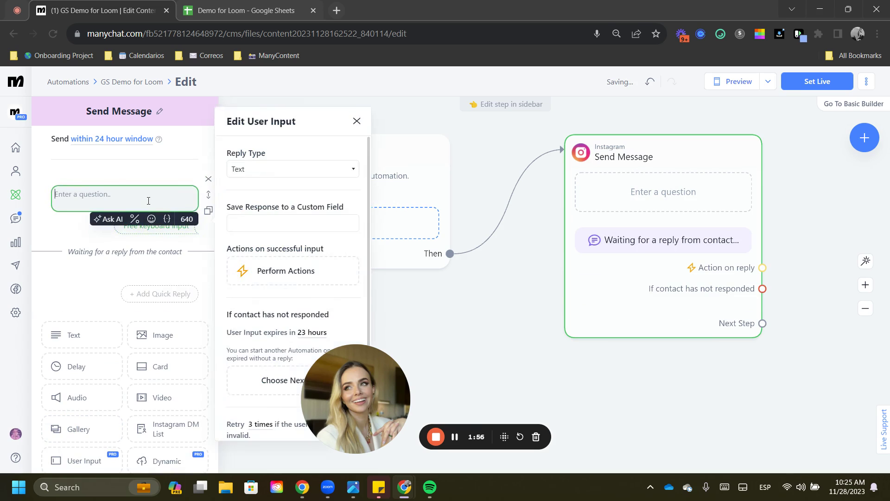
type("Ask for email!")
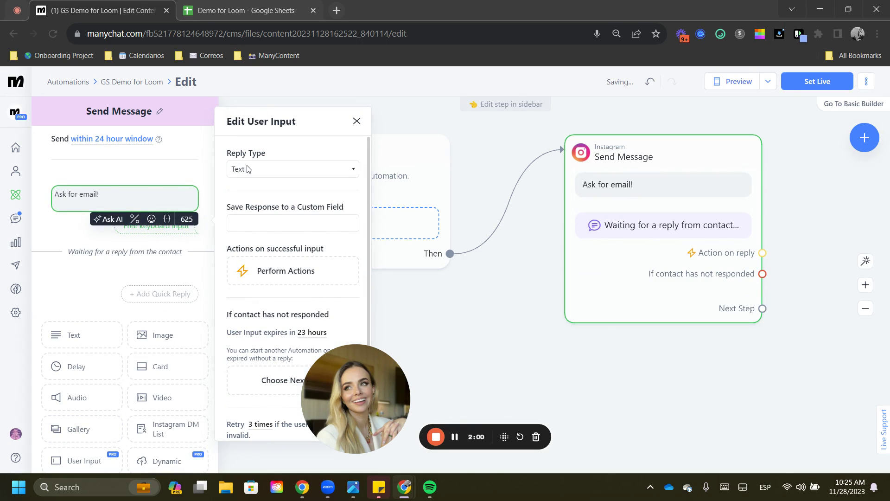
left_click(263, 173)
left_click(244, 234)
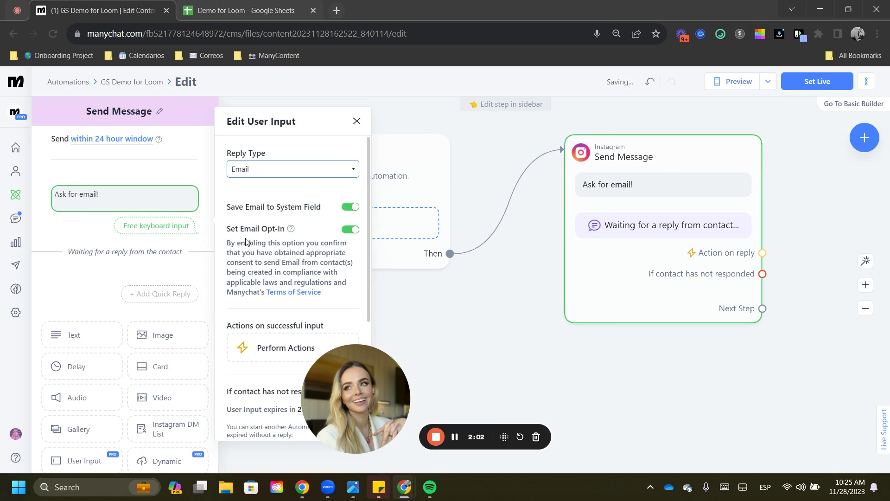
scroll(297, 255, "down", 2)
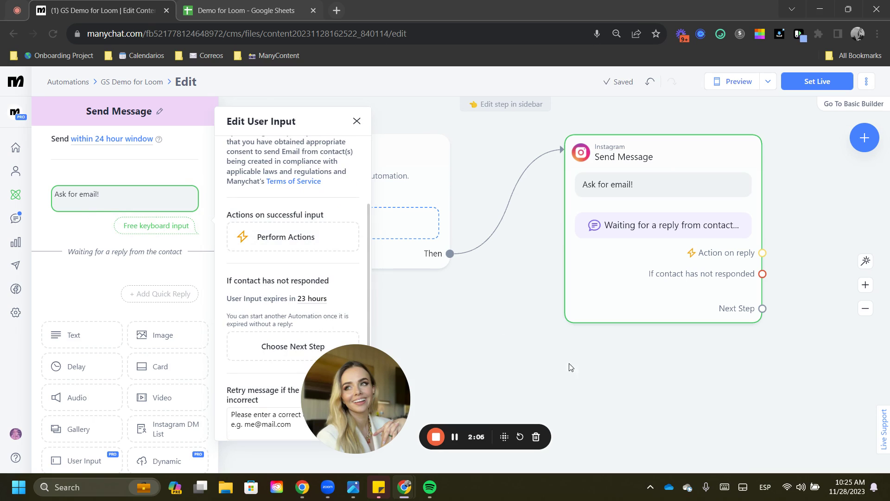
scroll(67, 301, "down", 2)
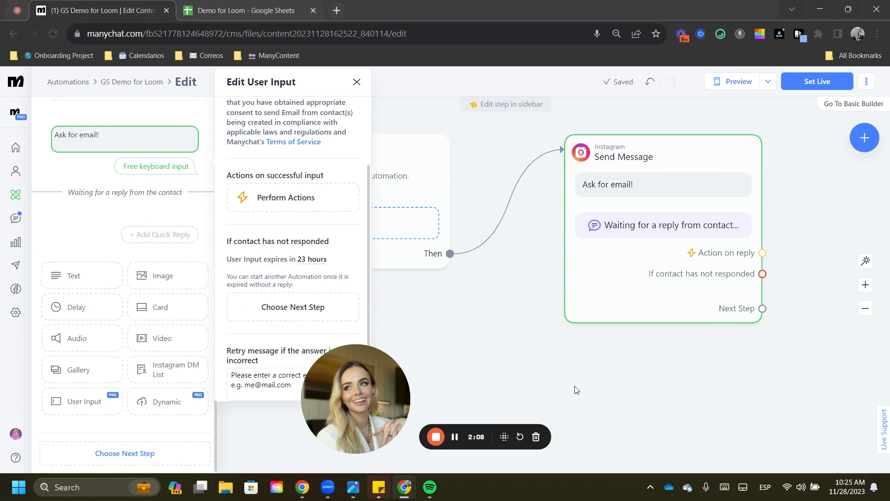
- Link the reply to a new Actions step holding a Google Sheets Insert Row action
left_click(684, 390)
left_click_drag(703, 397, 529, 384)
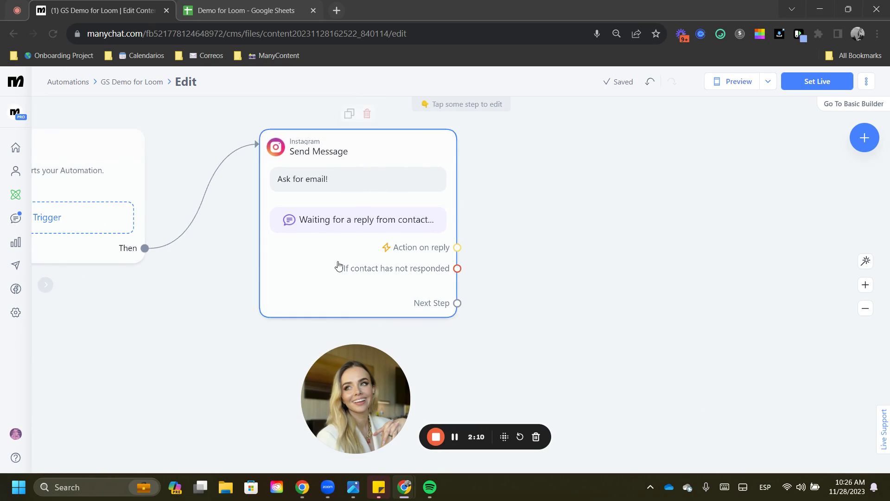
left_click_drag(458, 304, 494, 296)
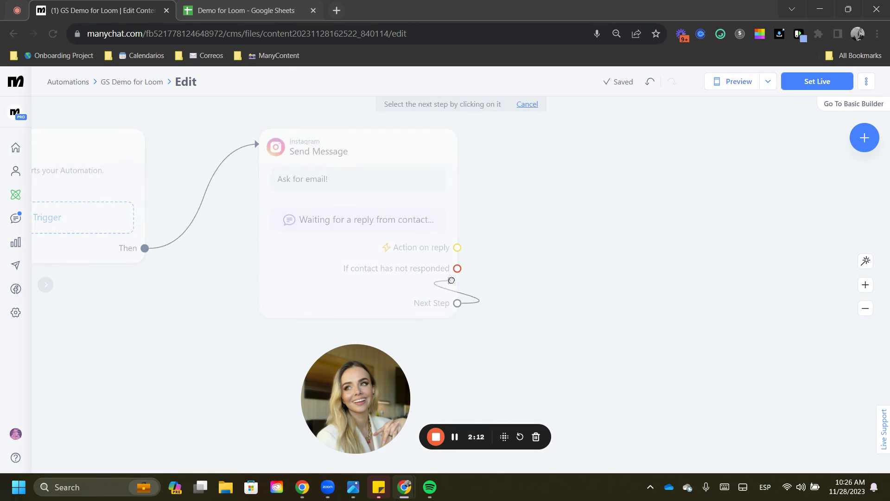
left_click(457, 247)
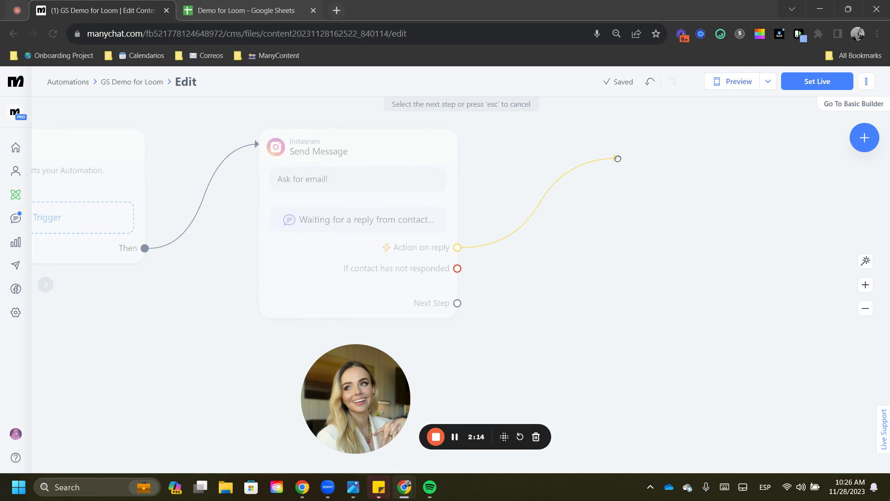
left_click(615, 159)
left_click(631, 158)
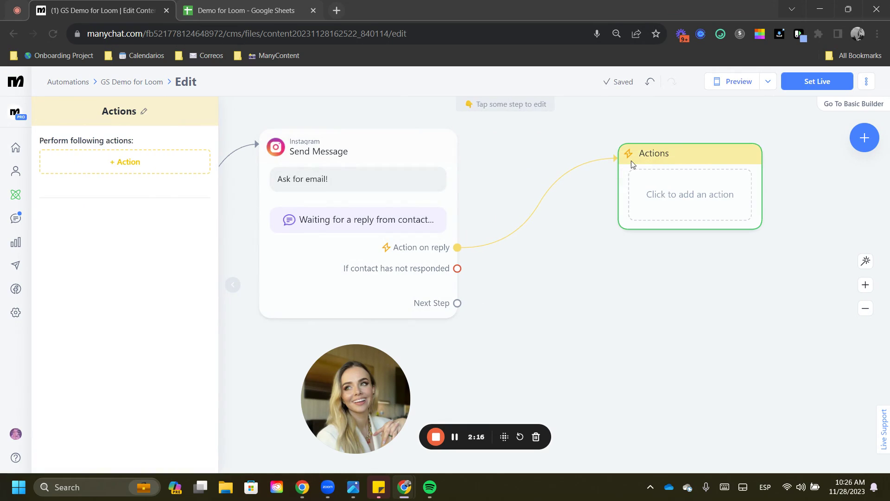
left_click(119, 166)
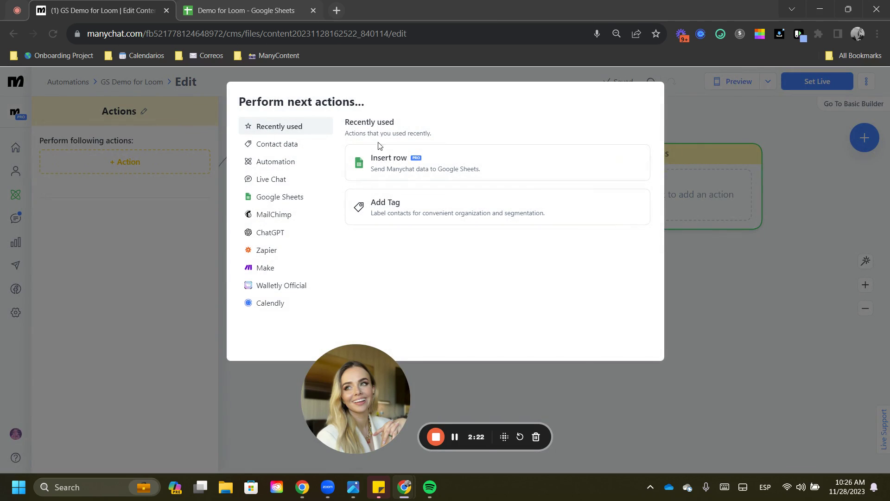
left_click(390, 163)
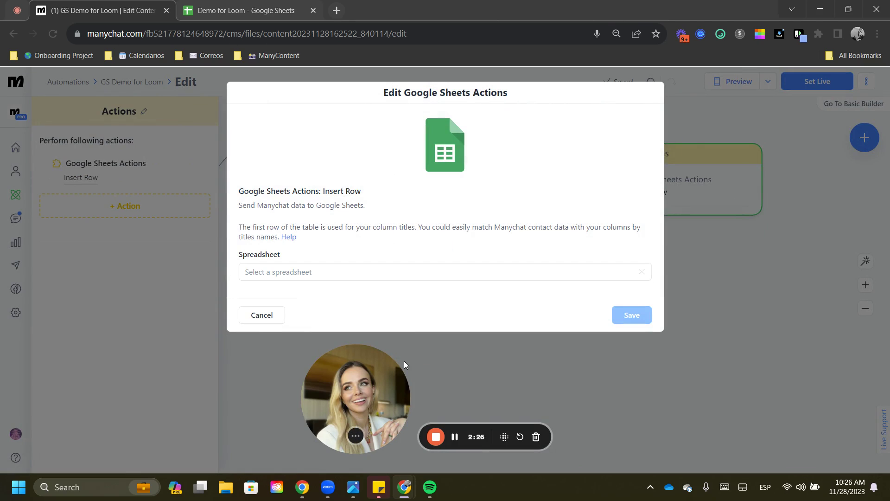
- Target the Demo for Loom spreadsheet and its Sheet1 worksheet
left_click(284, 274)
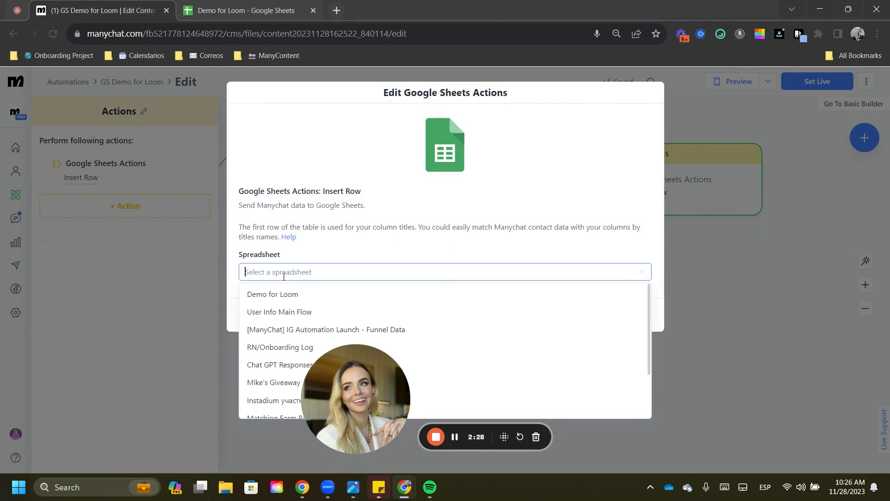
left_click(284, 293)
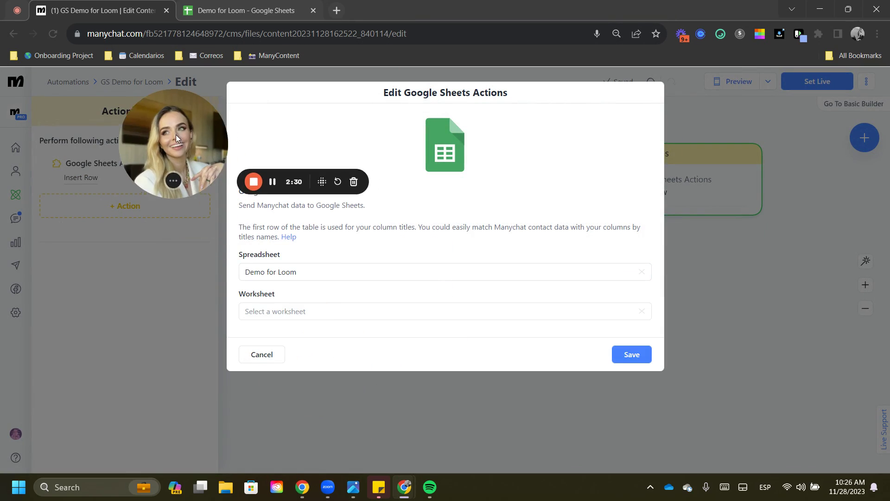
left_click_drag(361, 391, 166, 134)
left_click(306, 310)
left_click(302, 335)
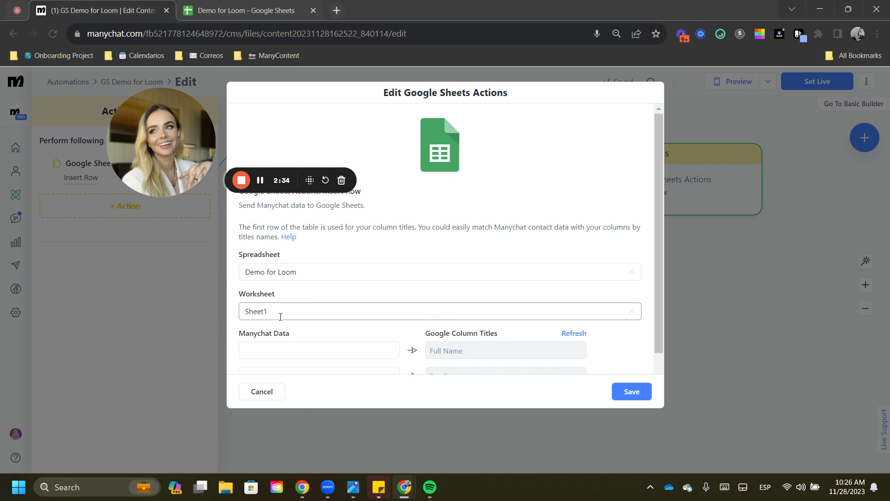
scroll(281, 316, "down", 2)
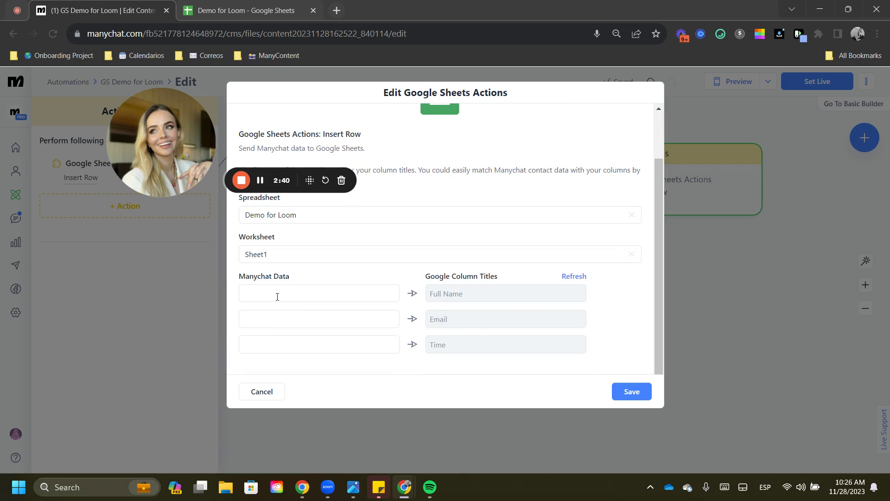
- Map Full Name, Email and Subscribed to the Full Name, Email and Time columns, then save
left_click(278, 297)
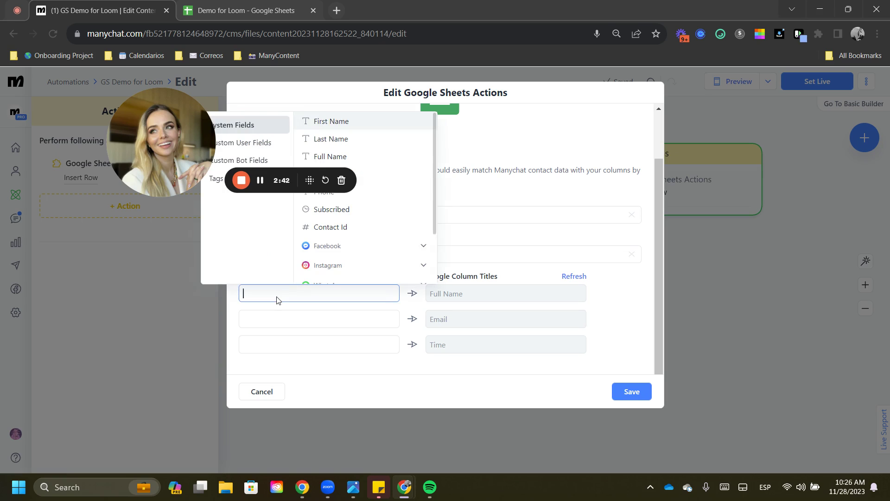
left_click(348, 160)
left_click(314, 323)
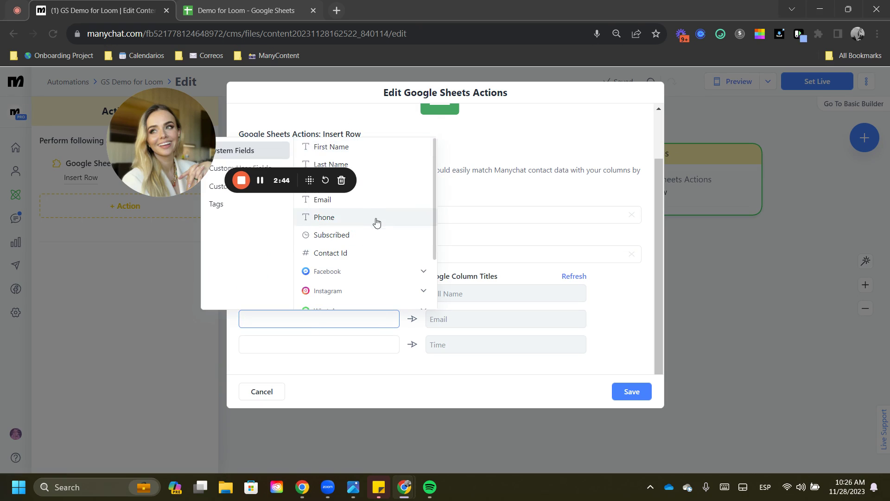
left_click(367, 201)
left_click(318, 343)
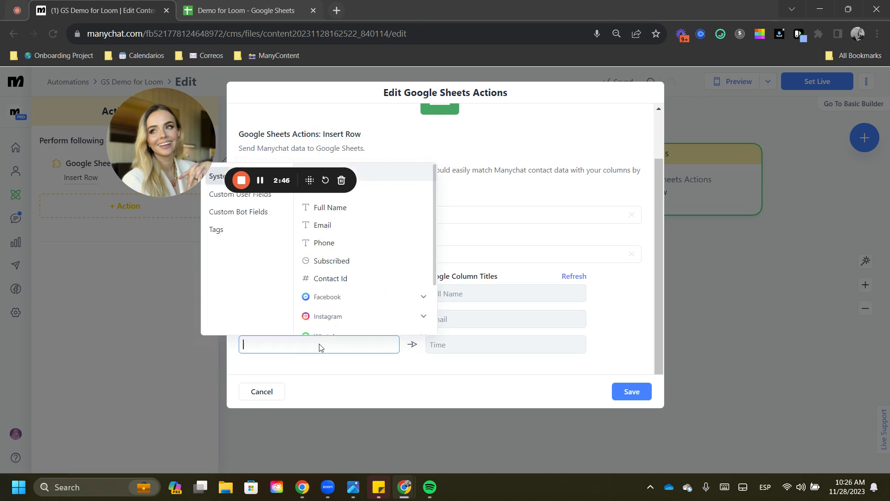
left_click(344, 259)
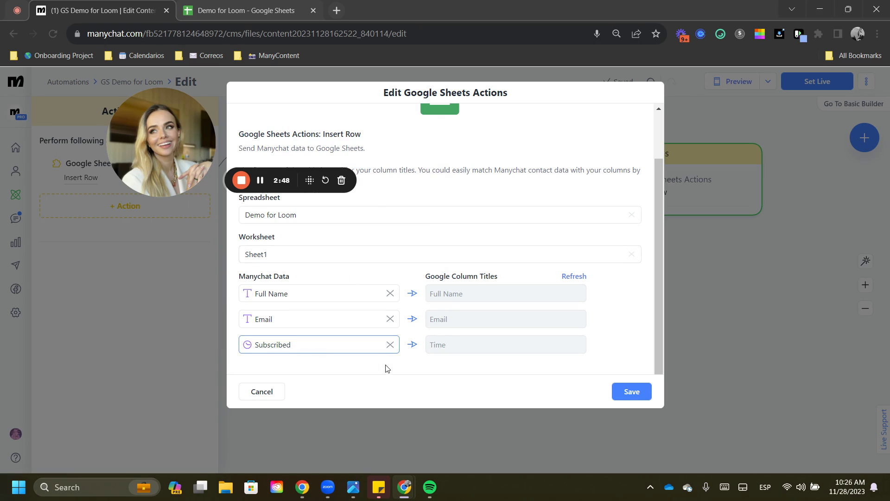
left_click(640, 400)
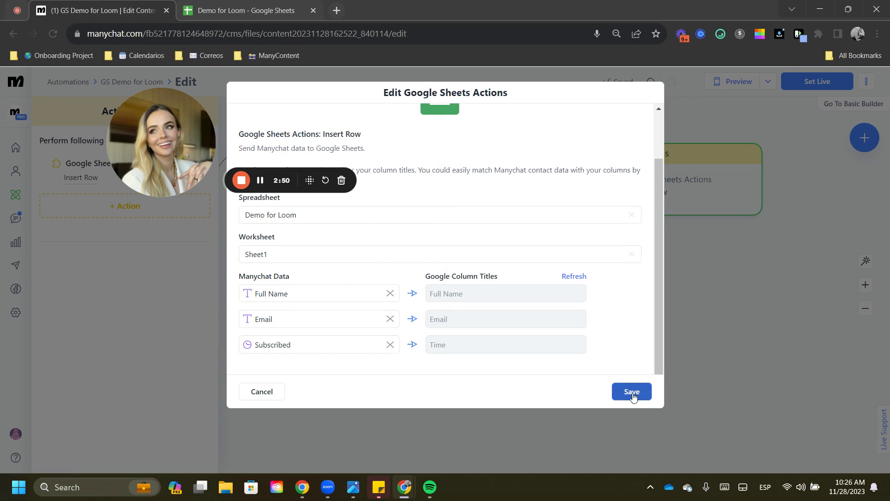
left_click_drag(401, 425, 782, 436)
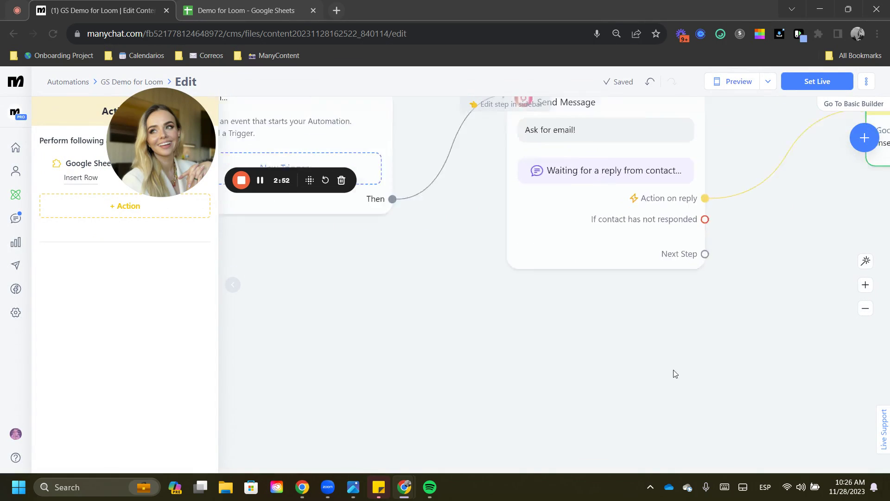
left_click(451, 253)
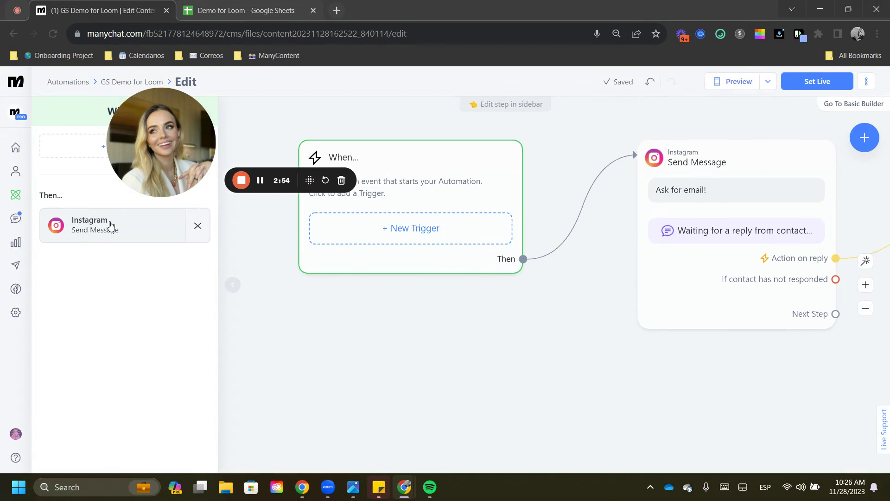
left_click_drag(143, 127, 290, 109)
left_click(124, 149)
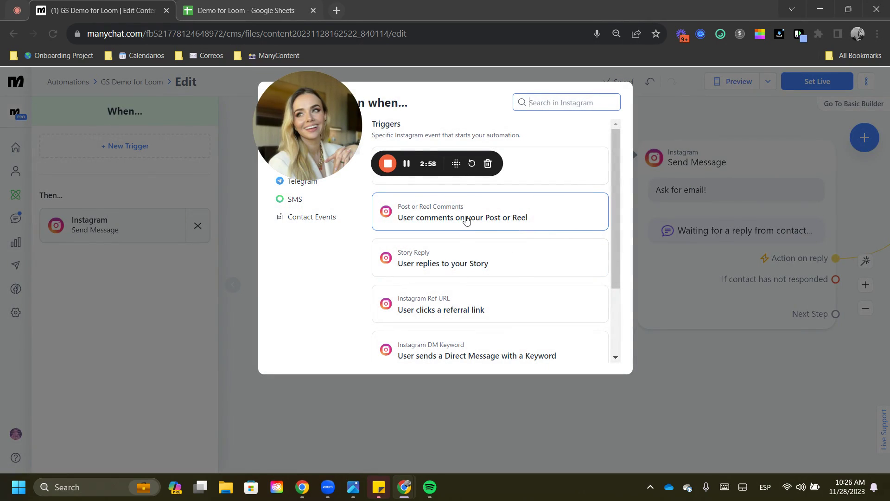
scroll(517, 280, "down", 2)
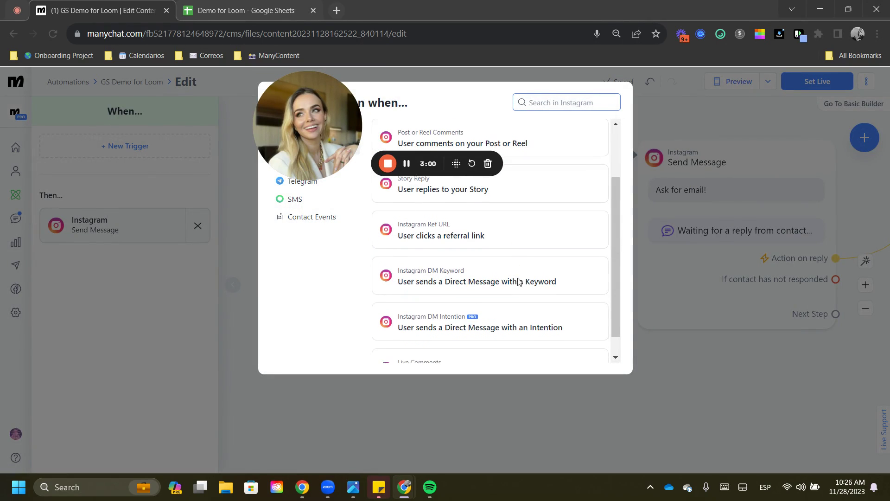
scroll(562, 283, "down", 1)
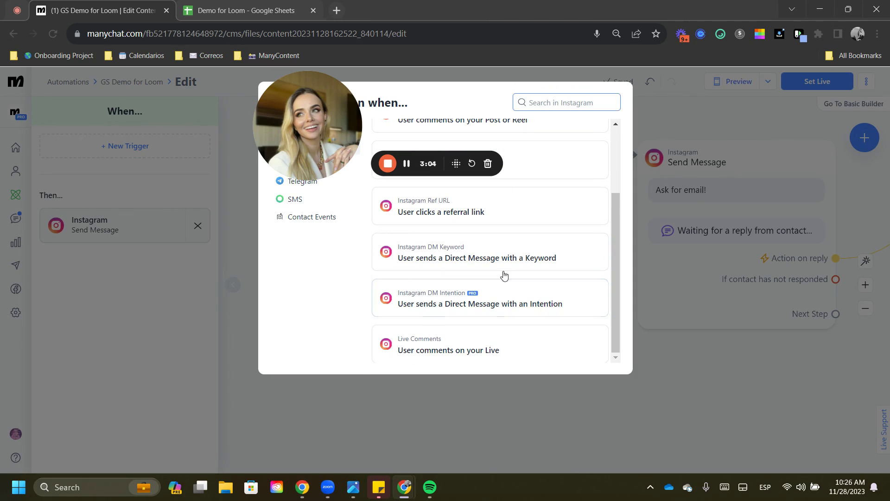
left_click(291, 434)
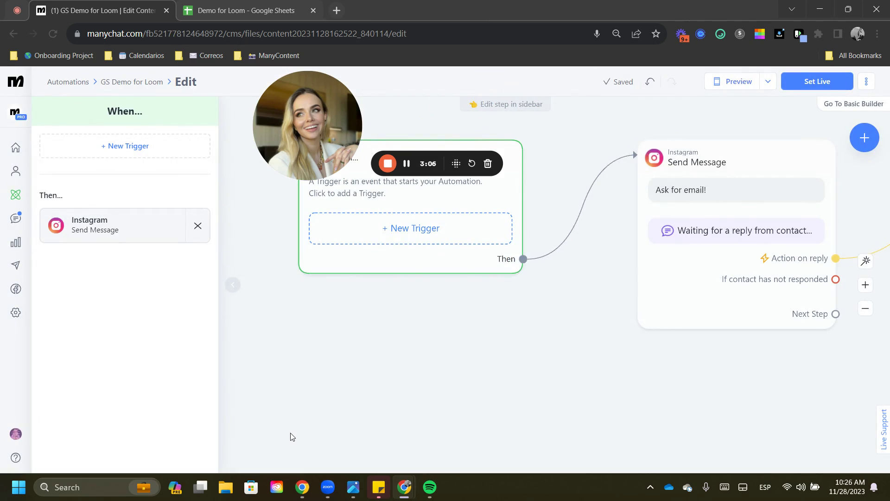
scroll(473, 358, "down", 3)
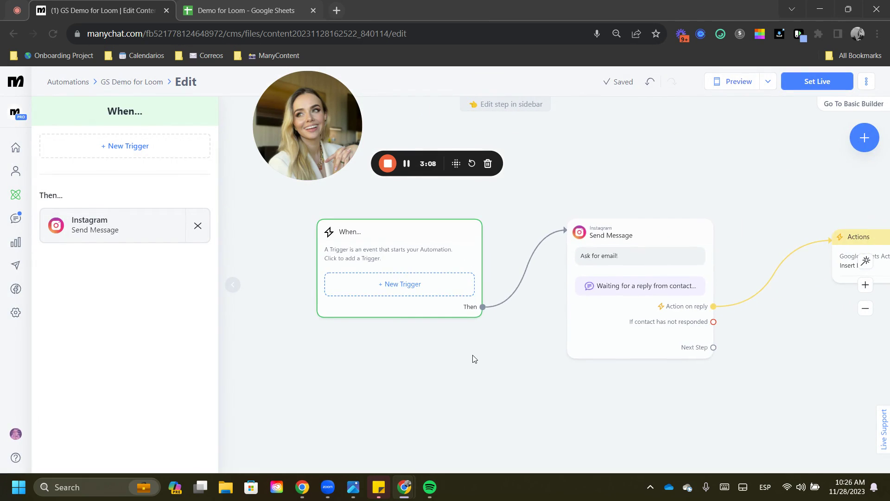
- Set the automation live, glance at the Demo for Loom sheet, and return to the flow
left_click(813, 86)
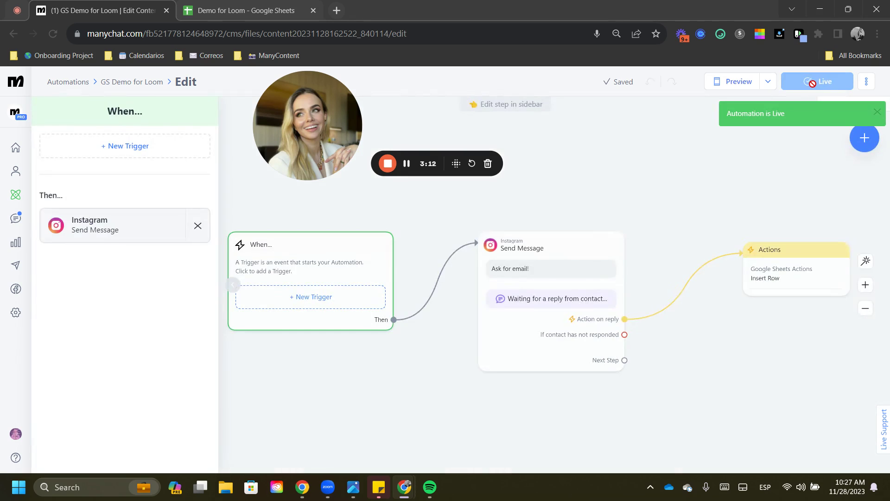
left_click(562, 257)
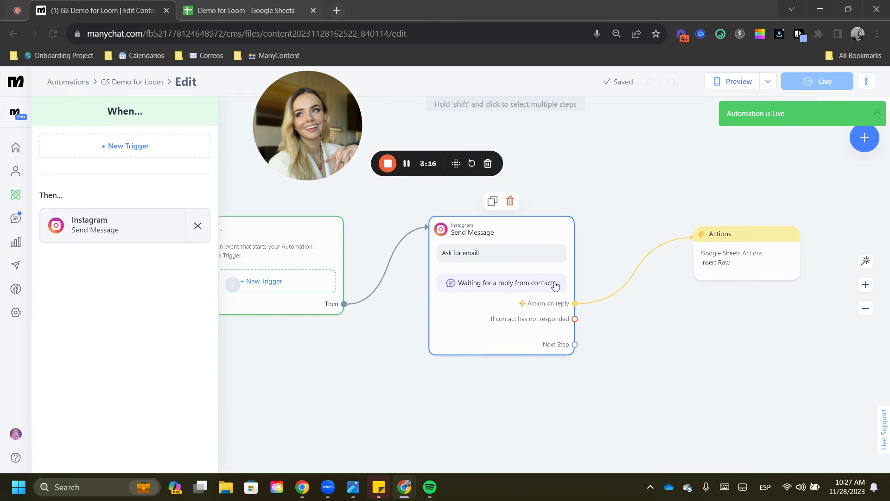
left_click(241, 4)
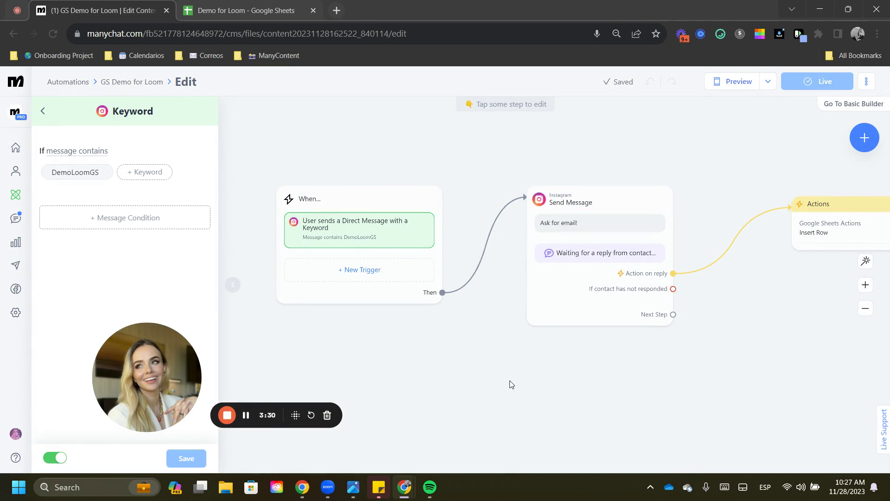
left_click_drag(511, 380, 436, 363)
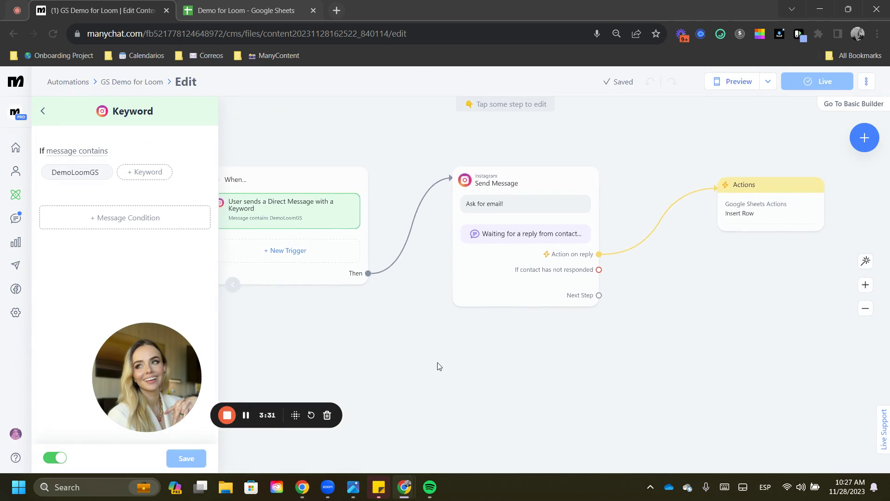
- Check the DemoLoomGS test conversation in Live Chat, then switch to the Demo for Loom sheet
left_click(8, 220)
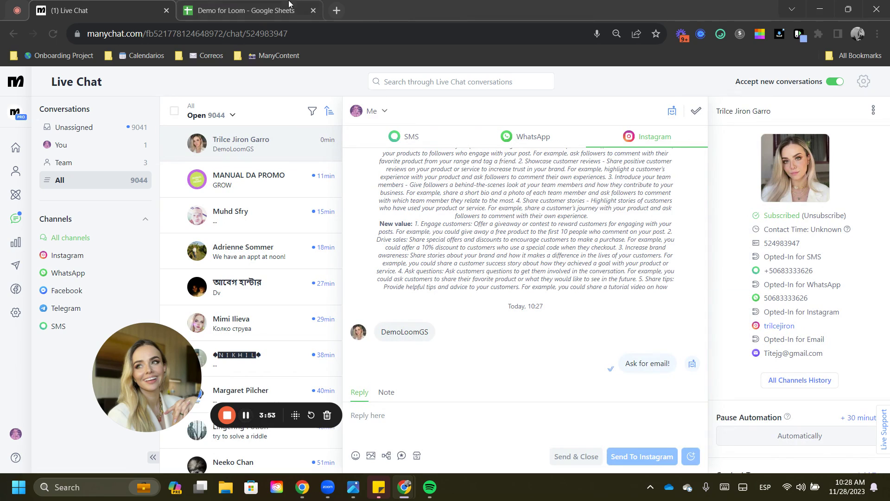
left_click(268, 6)
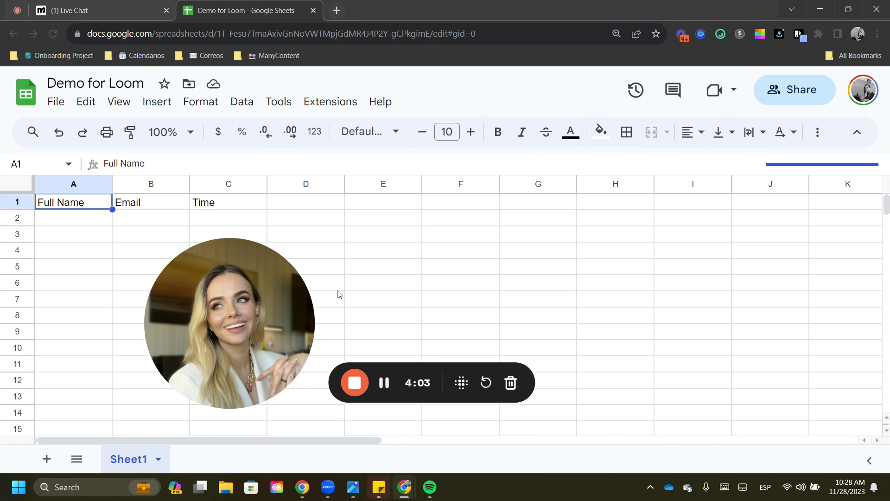
- Recheck the conversation in Live Chat, then return to the Demo for Loom spreadsheet
left_click_drag(201, 305, 476, 256)
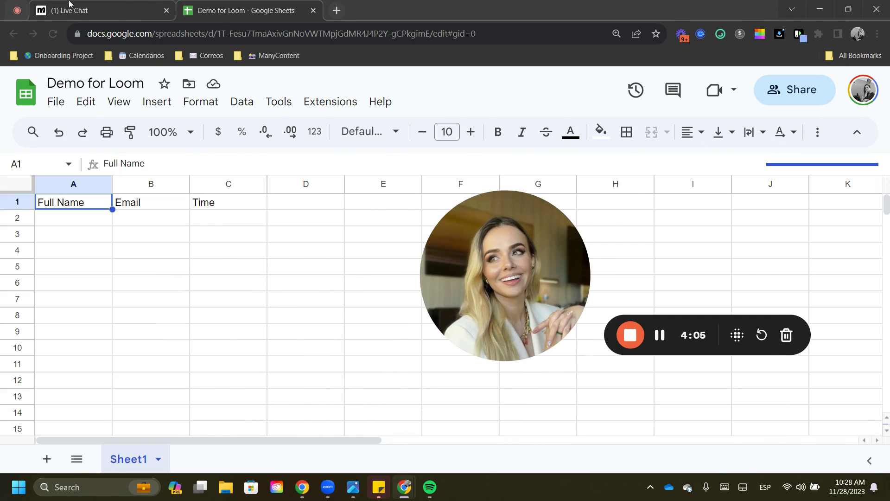
key("ctrl+shift+Tab")
left_click_drag(340, 385, 199, 393)
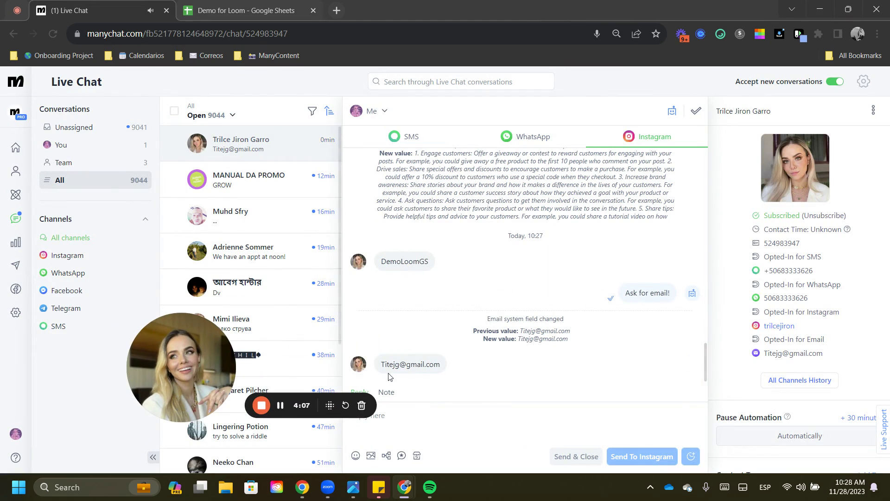
left_click(243, 6)
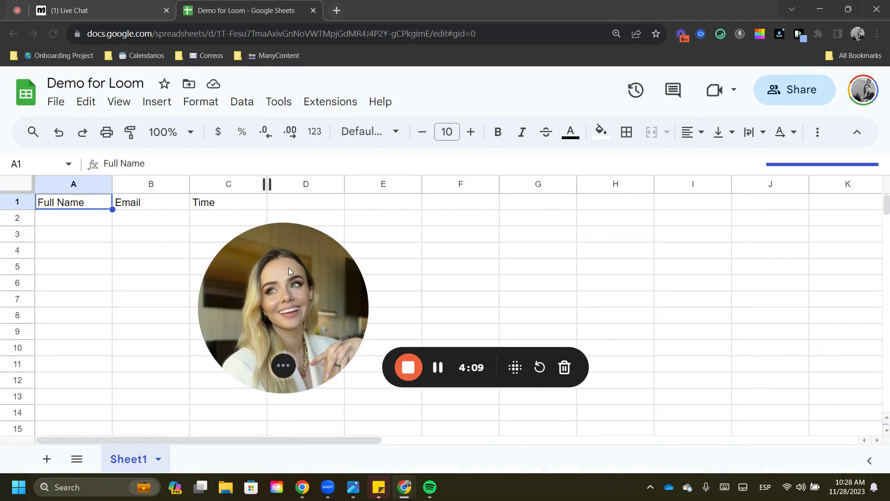
left_click_drag(289, 268, 430, 235)
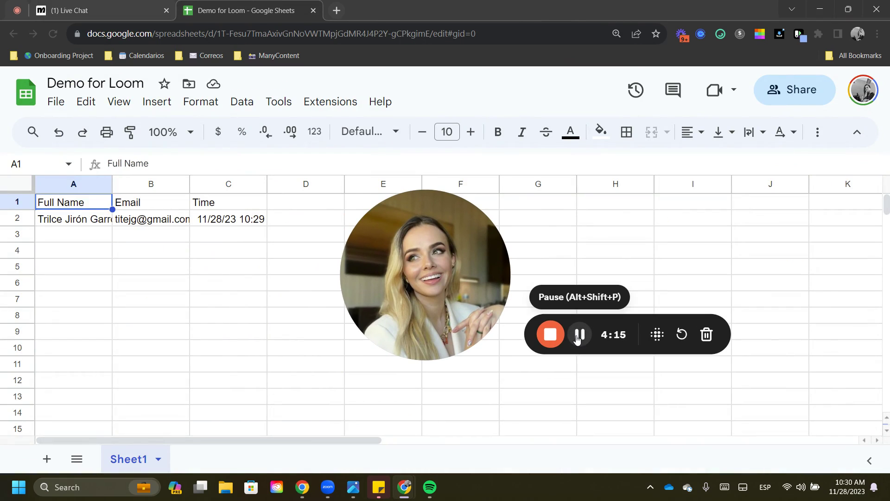
- Widen columns A and B so the new contact's name and email show fully
left_click_drag(116, 187, 161, 187)
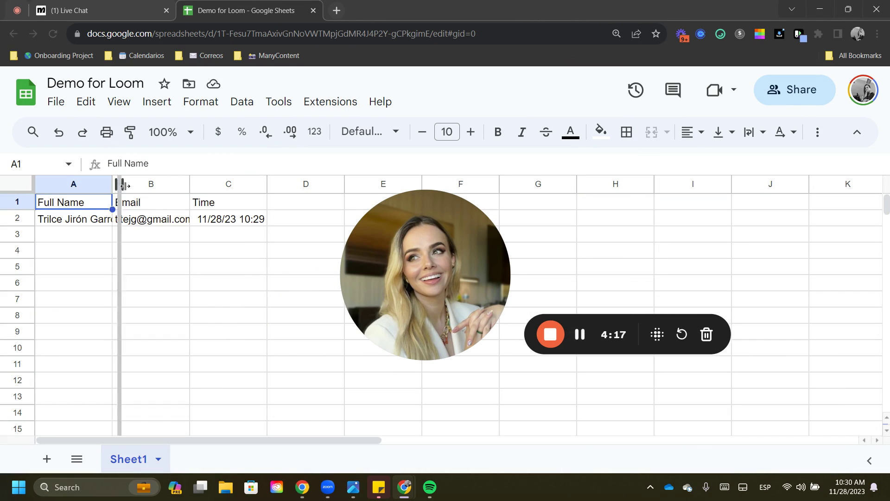
left_click_drag(239, 186, 266, 186)
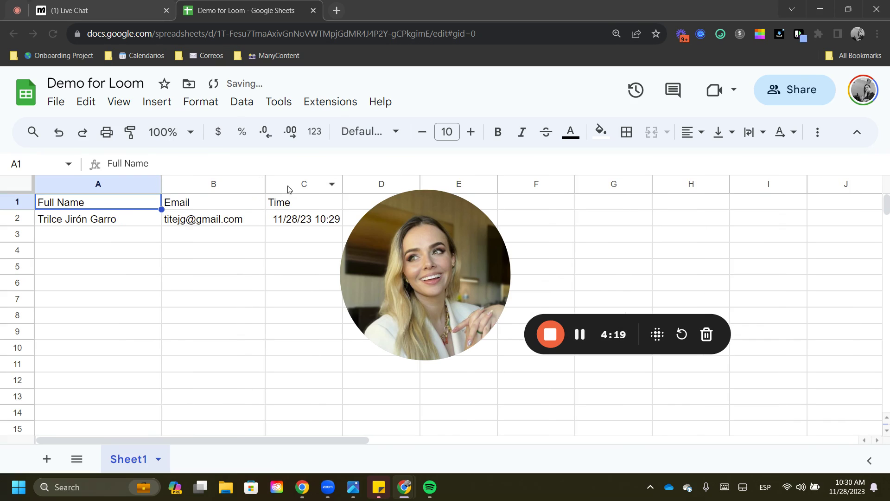
left_click(103, 252)
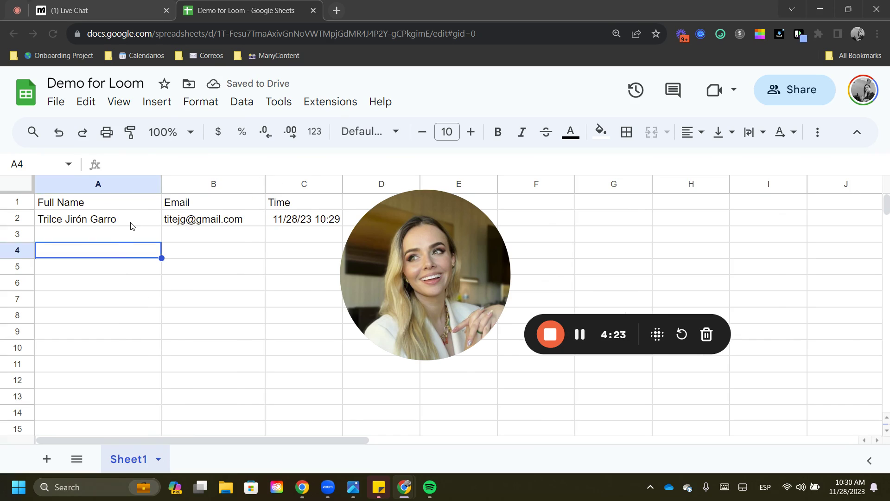